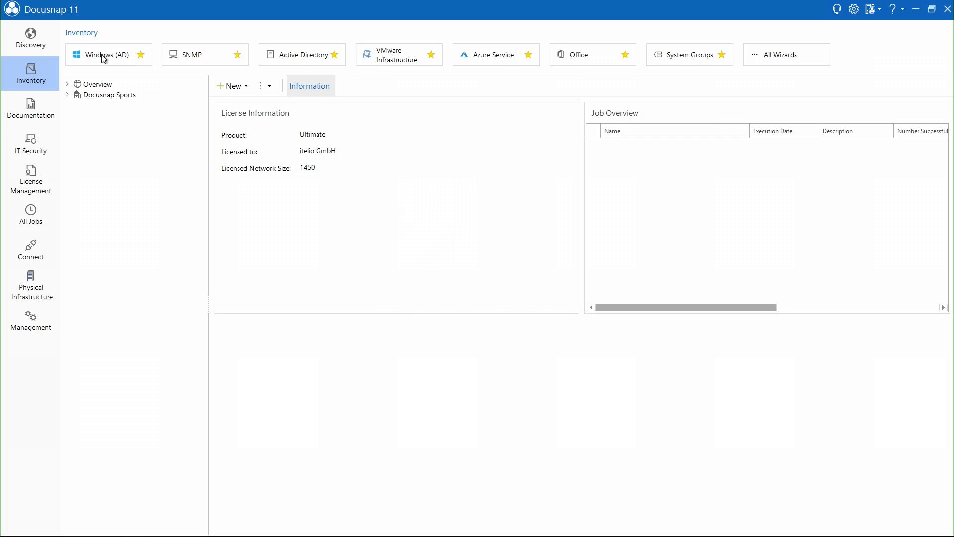
- Look through the Docusnap Sports inventory tree and the list of all inventory wizards
{"action": "left_click", "coordinate": [68, 97]}
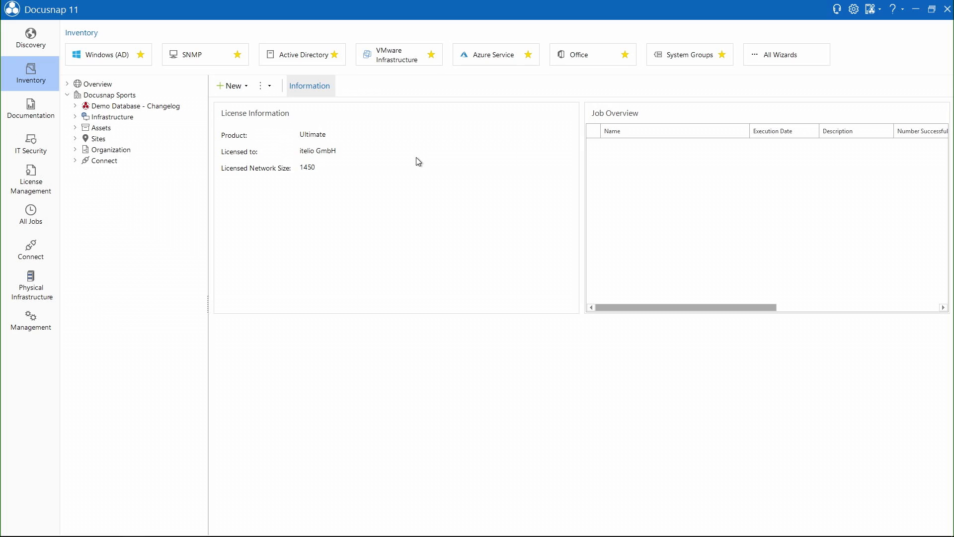
{"action": "left_click", "coordinate": [782, 55]}
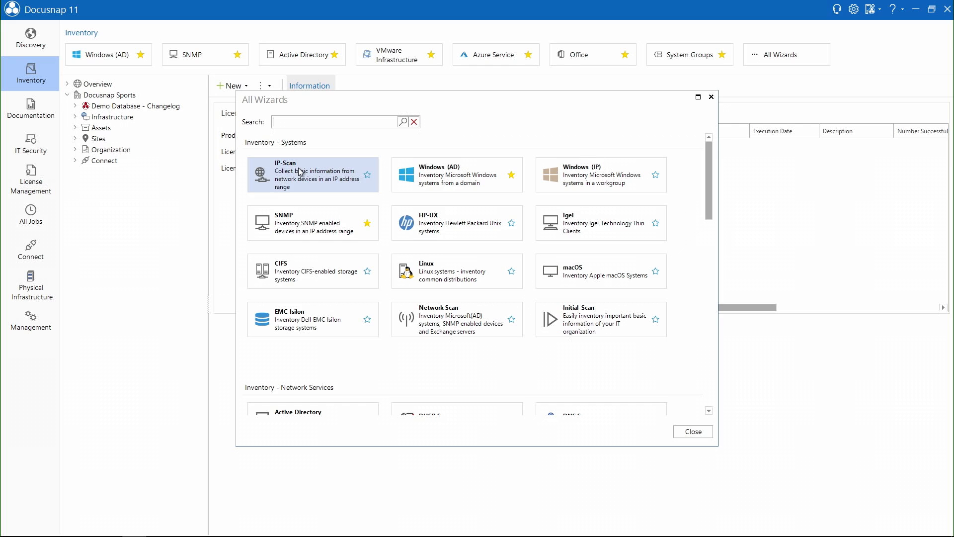
{"action": "left_click", "coordinate": [688, 430]}
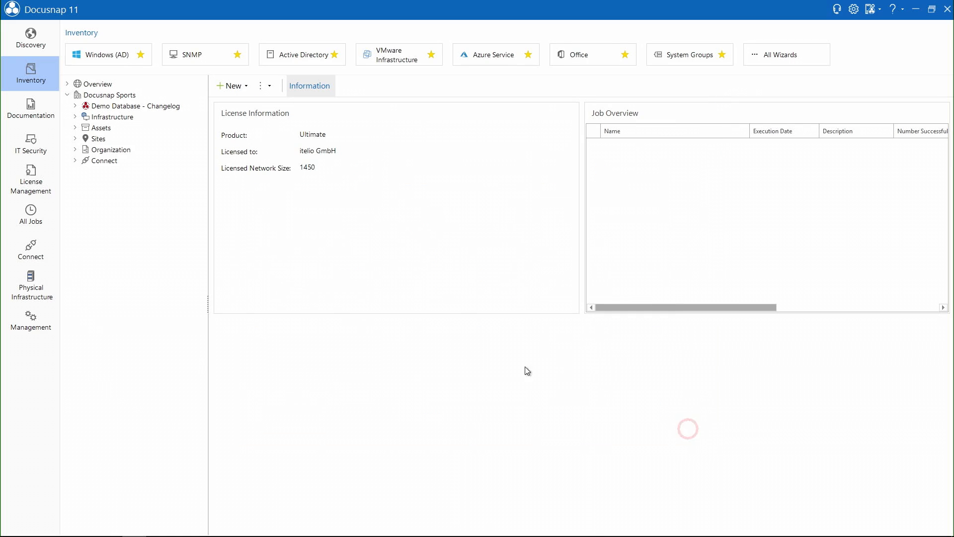
- Open the Create Docu wizard from the documentation wizards and maximize its window
{"action": "left_click", "coordinate": [26, 112]}
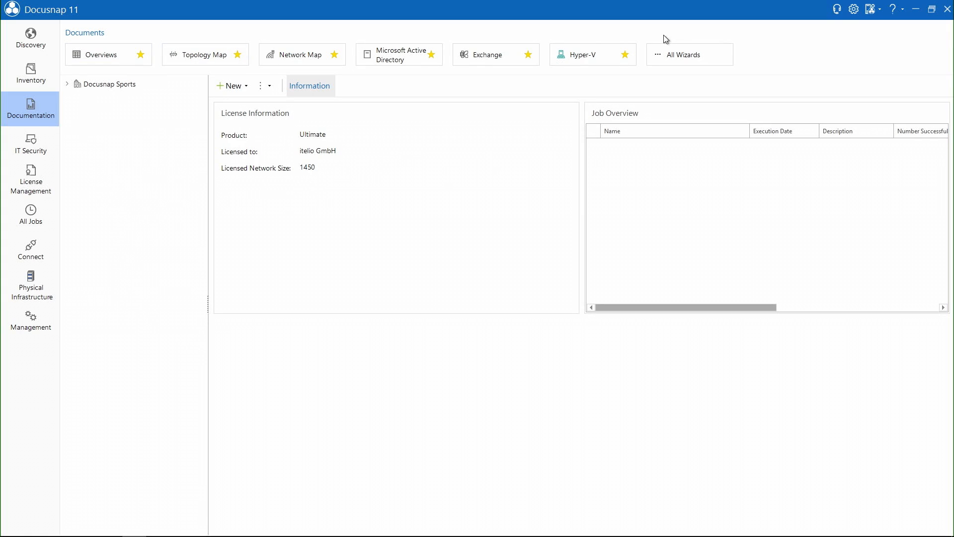
{"action": "left_click", "coordinate": [690, 54]}
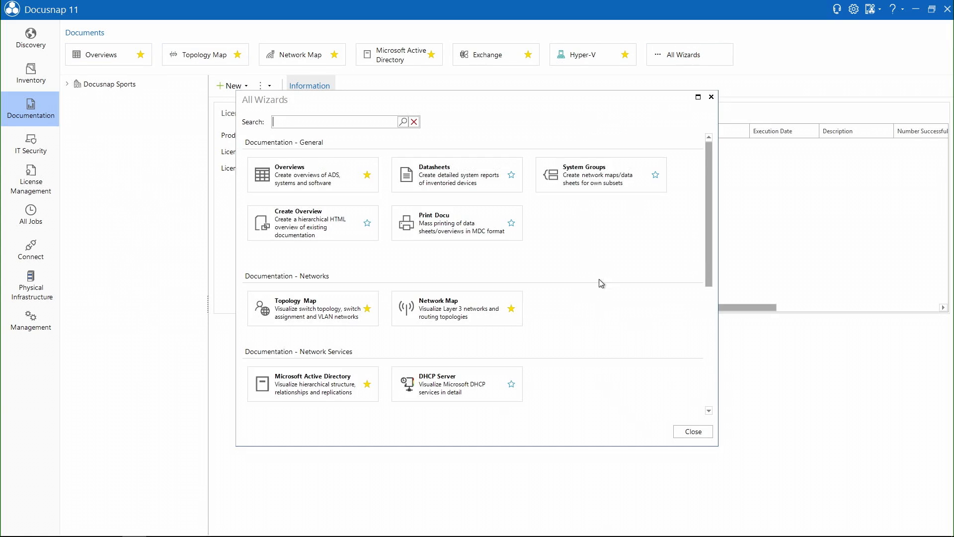
{"action": "scroll", "coordinate": [604, 298], "scroll_direction": "down", "scroll_amount": 5}
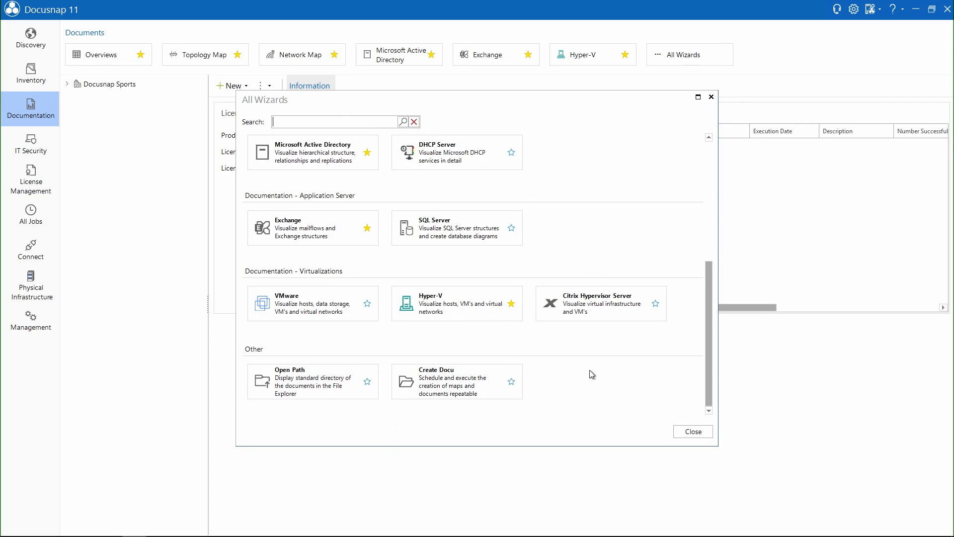
{"action": "left_click", "coordinate": [449, 380]}
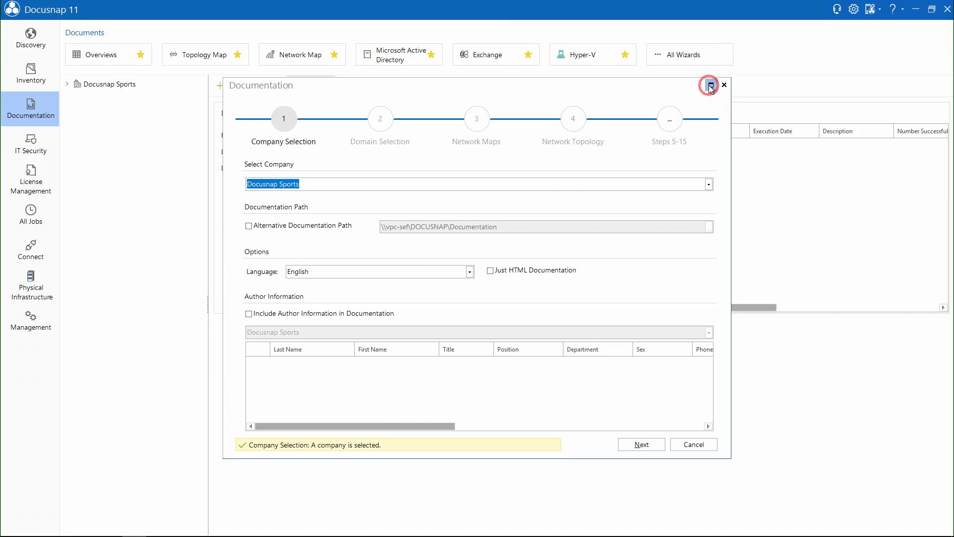
{"action": "left_click", "coordinate": [709, 85]}
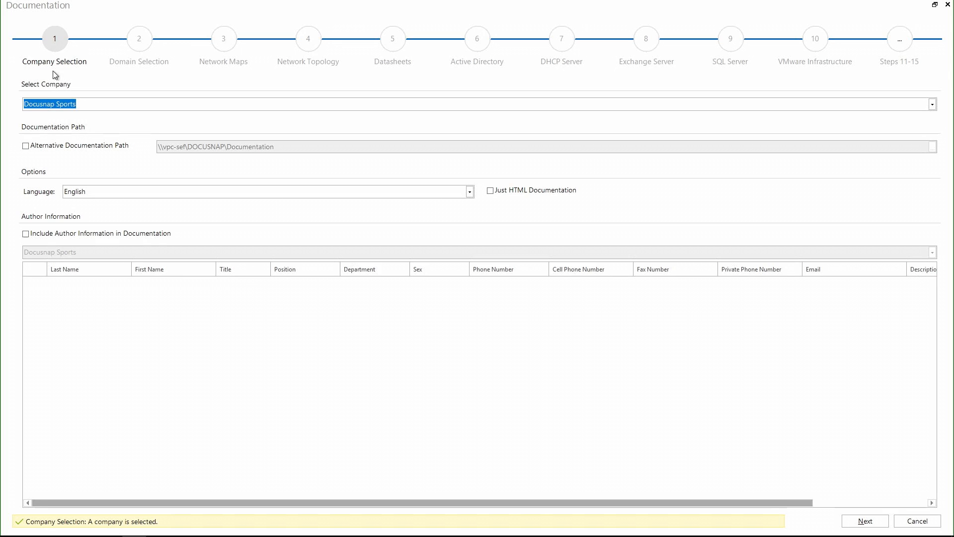
- Enable an alternative documentation path and HTML-only output for Docusnap Sports, and continue to the domain selection
{"action": "left_click", "coordinate": [26, 147]}
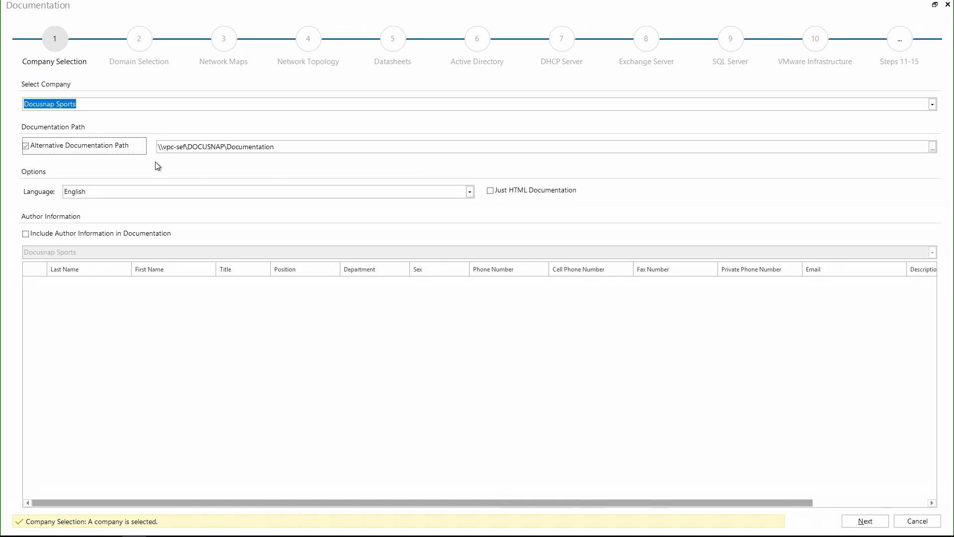
{"action": "left_click", "coordinate": [491, 194]}
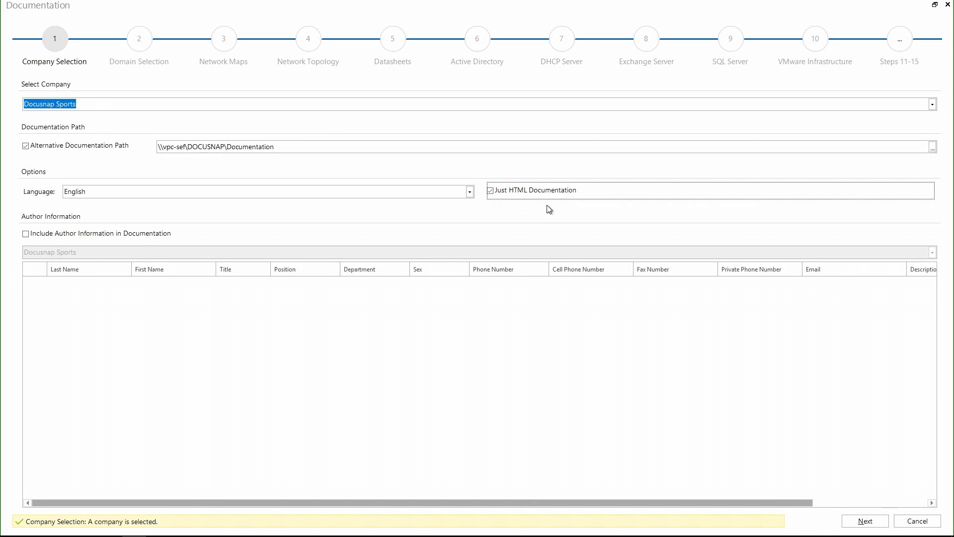
{"action": "left_click", "coordinate": [870, 520]}
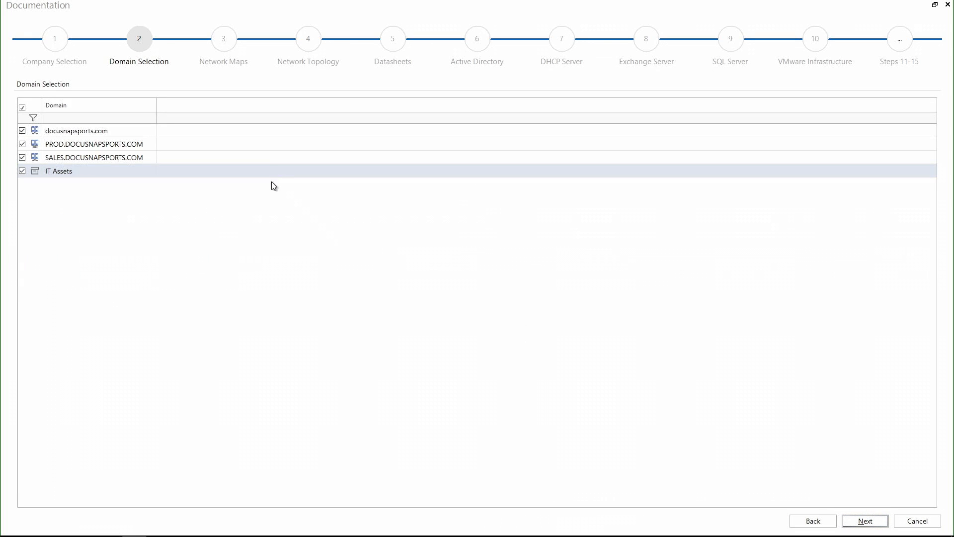
- Exclude PROD.DOCUSNAPSPORTS.COM and SALES.DOCUSNAPSPORTS.COM from the domain selection and continue to the network maps
{"action": "left_click", "coordinate": [22, 145]}
{"action": "left_click", "coordinate": [22, 157]}
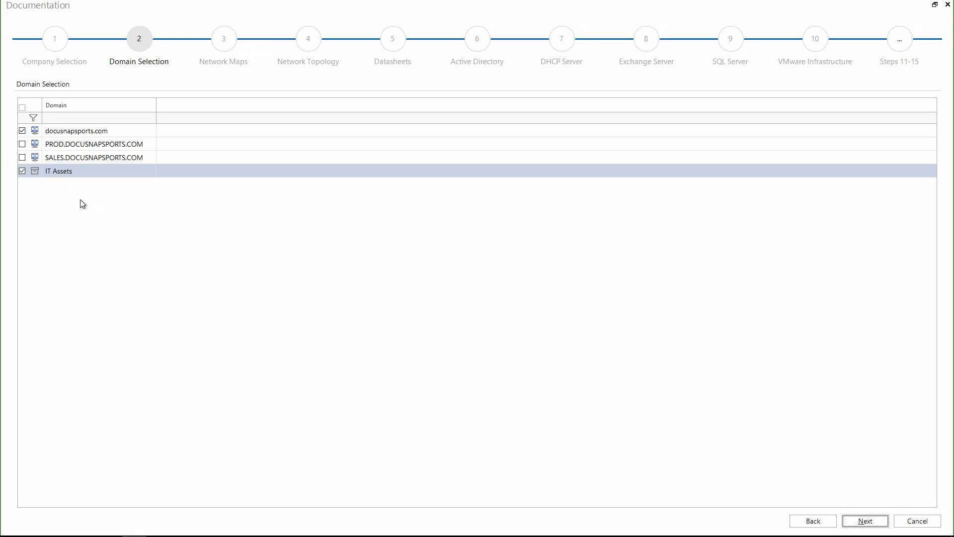
{"action": "left_click", "coordinate": [866, 522]}
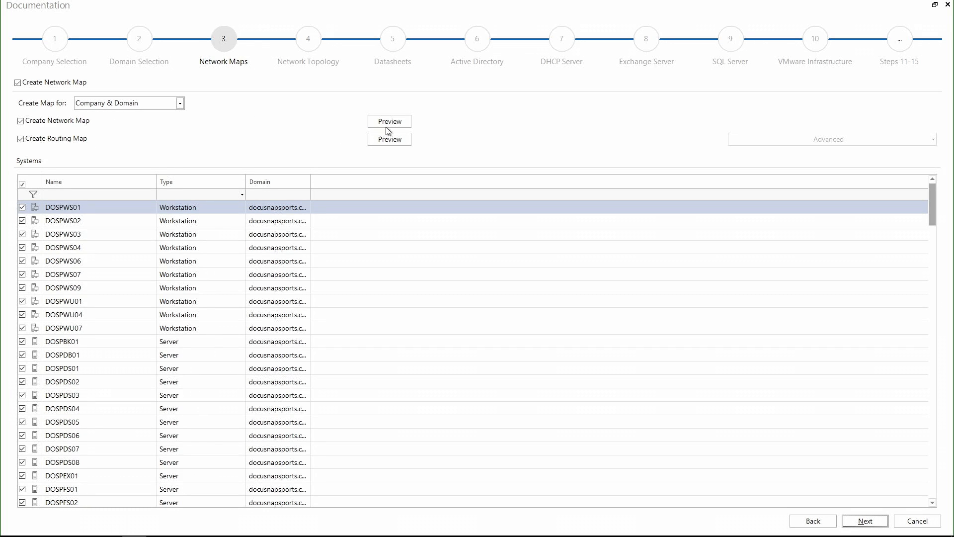
- Preview the network map, try a different layout, and leave the preview without applying it
{"action": "left_click", "coordinate": [400, 122]}
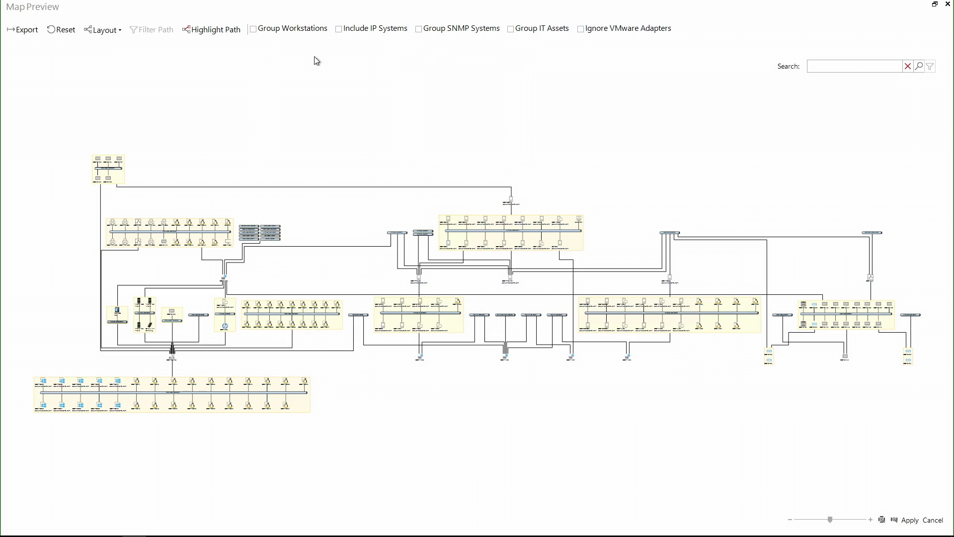
{"action": "left_click", "coordinate": [107, 34]}
{"action": "left_click", "coordinate": [95, 99]}
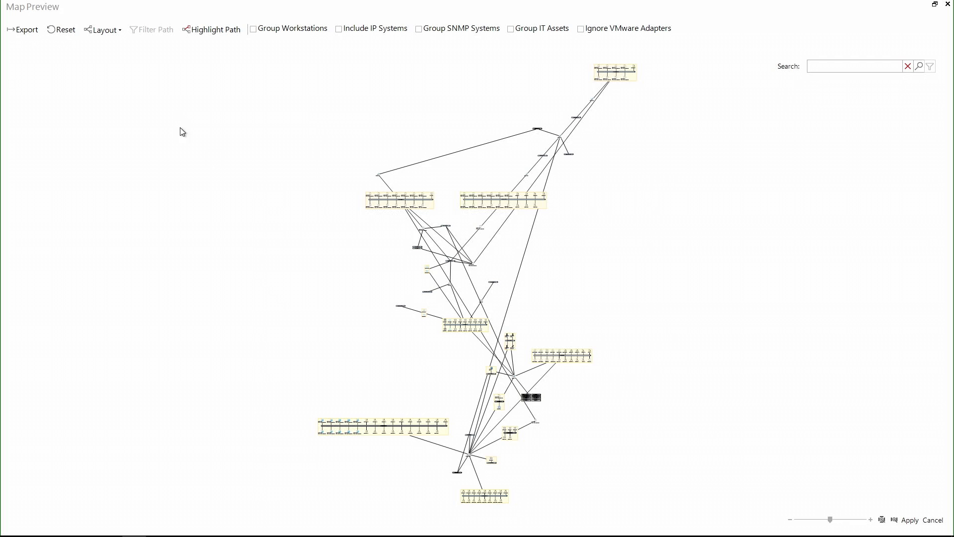
{"action": "left_click", "coordinate": [933, 520]}
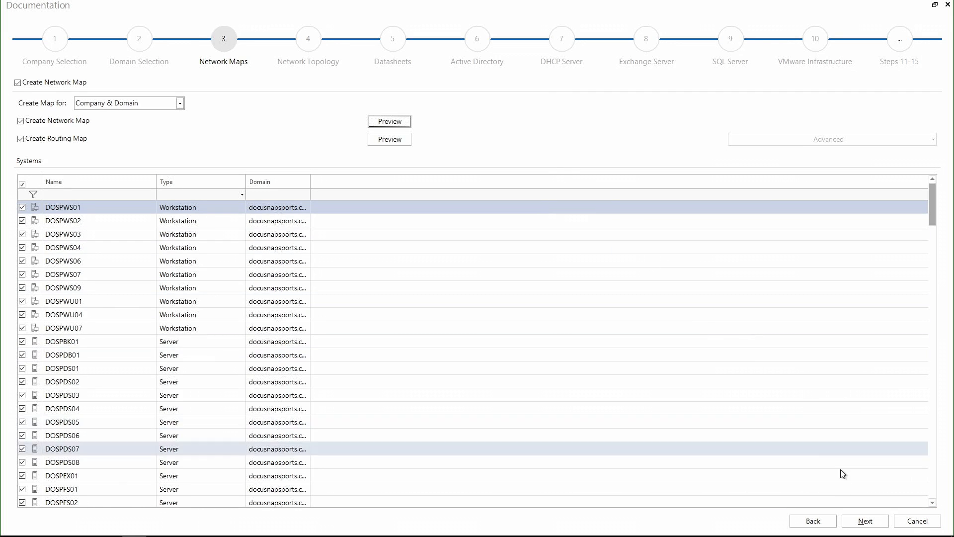
- Keep the default settings for network maps, topology, datasheets, Active Directory and DHCP, advancing to the Exchange Server step
{"action": "left_click", "coordinate": [867, 521]}
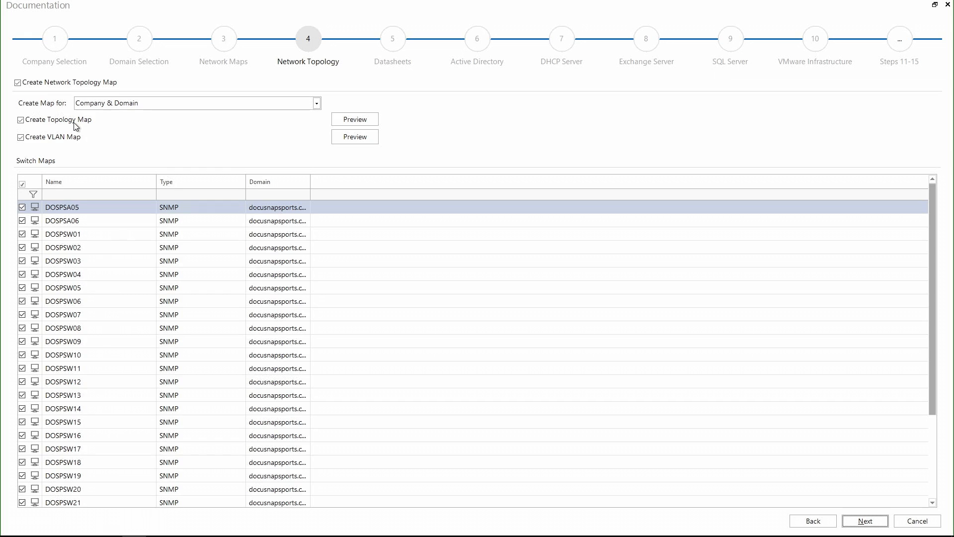
{"action": "left_click", "coordinate": [867, 521]}
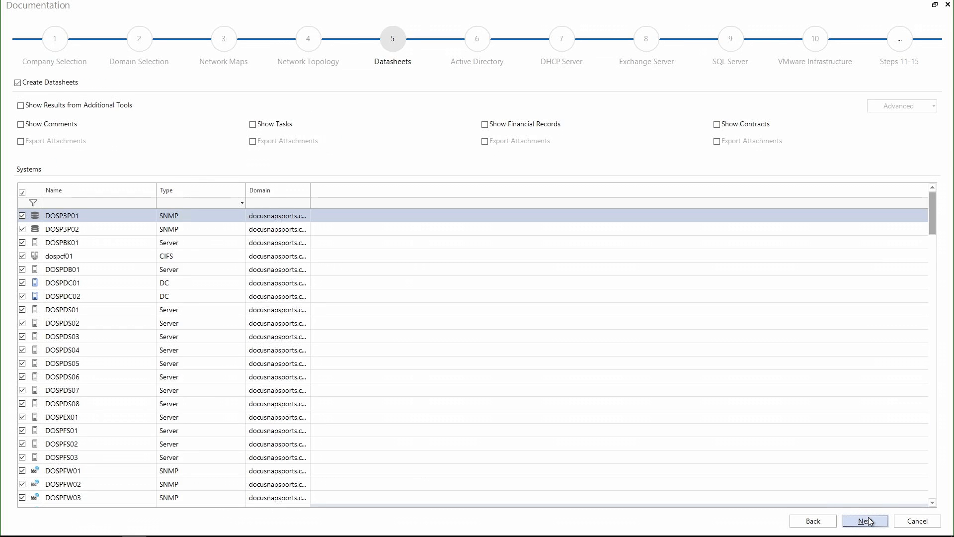
{"action": "left_click", "coordinate": [867, 521]}
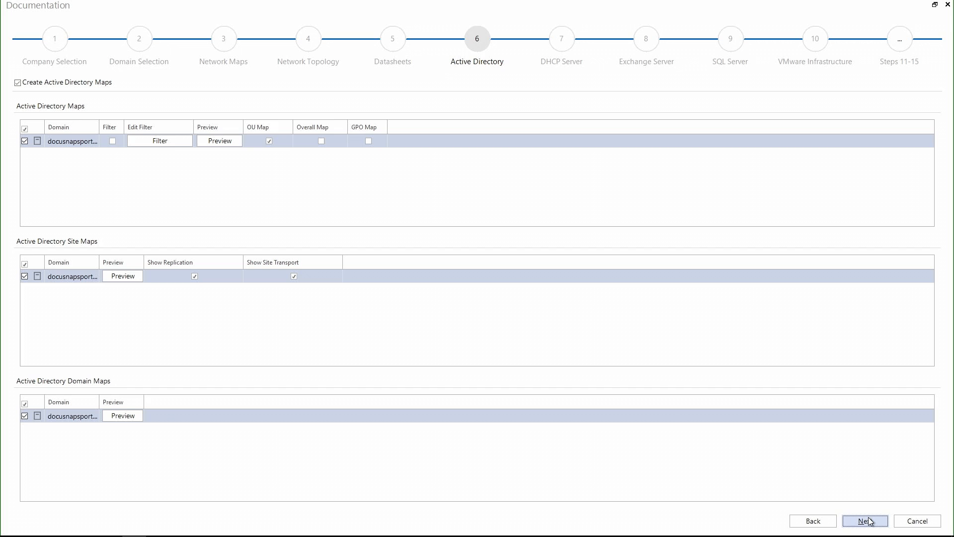
{"action": "left_click", "coordinate": [867, 520]}
{"action": "left_click", "coordinate": [868, 521]}
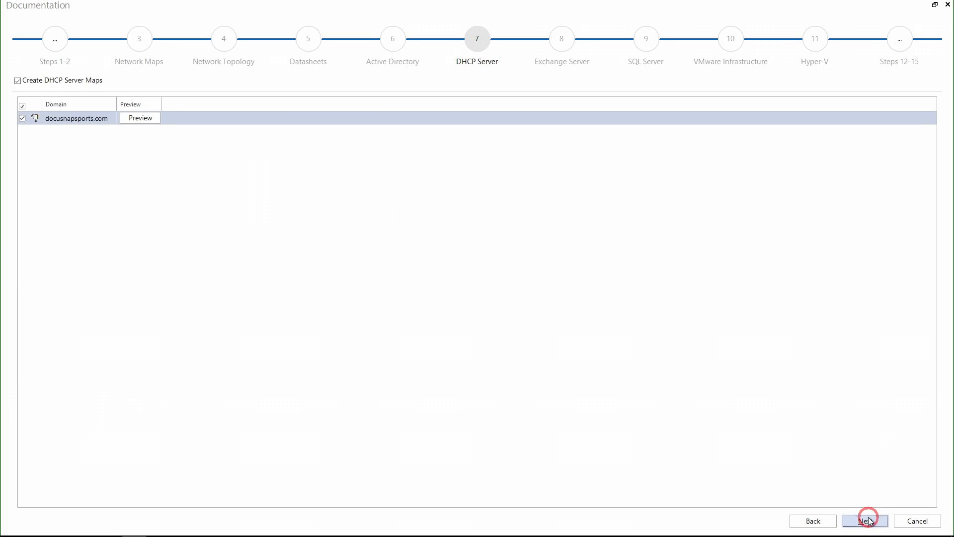
{"action": "left_click", "coordinate": [867, 521]}
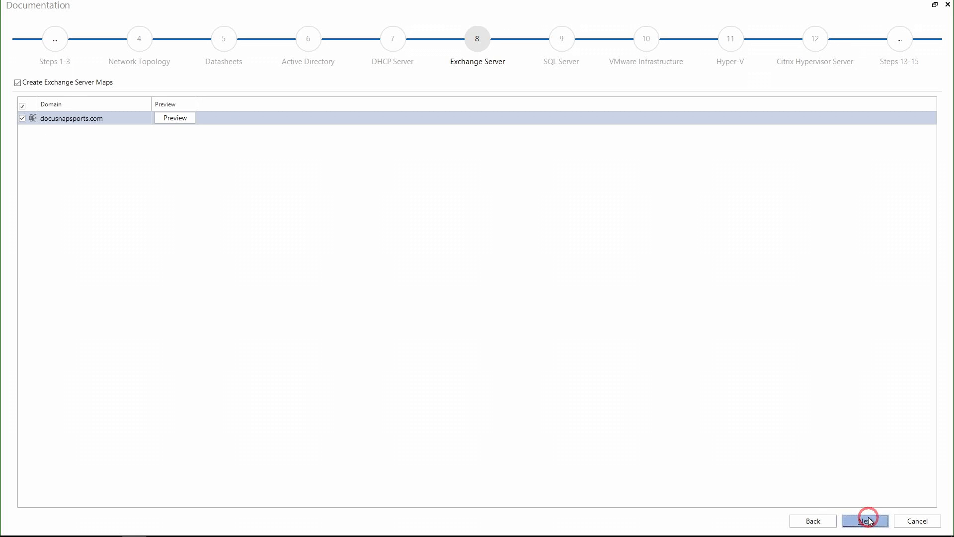
- Accept the default settings from Exchange Server through the overviews and the summary, advancing to the scheduling step
{"action": "left_click", "coordinate": [867, 520]}
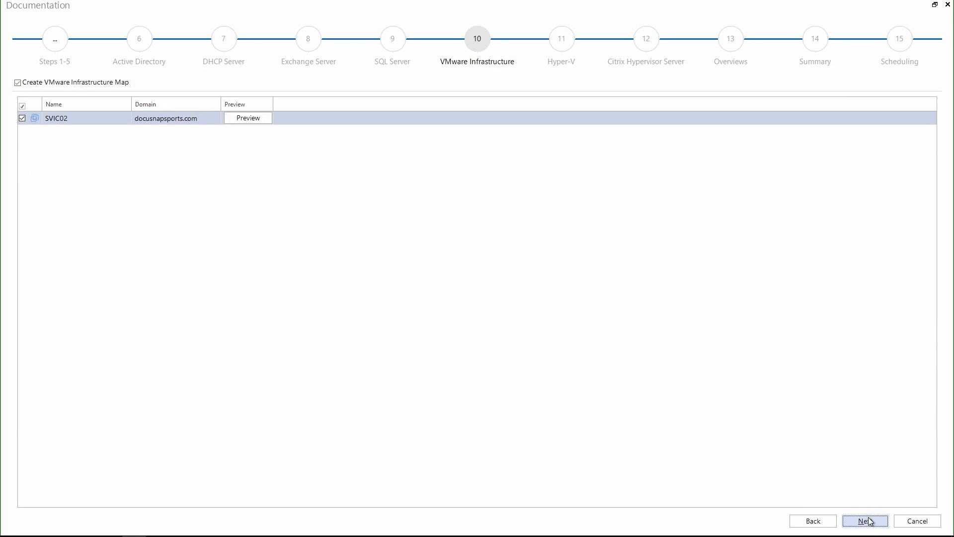
{"action": "left_click", "coordinate": [867, 520]}
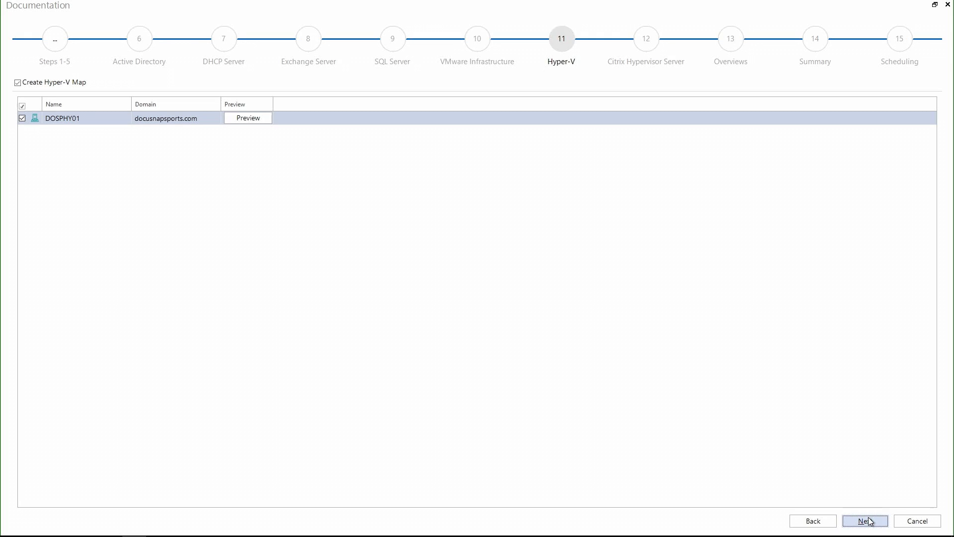
{"action": "left_click", "coordinate": [868, 521]}
{"action": "left_click", "coordinate": [867, 521]}
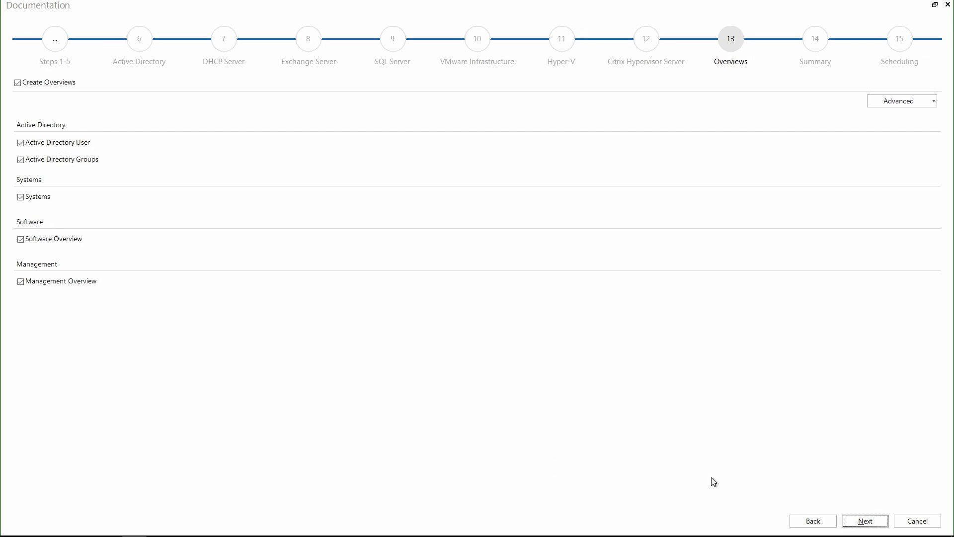
{"action": "left_click", "coordinate": [868, 523]}
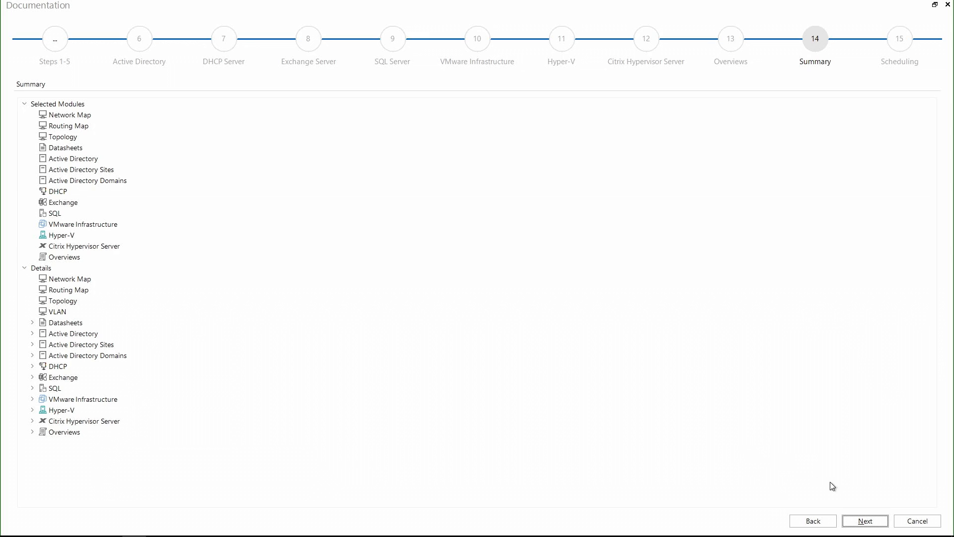
{"action": "left_click", "coordinate": [866, 521]}
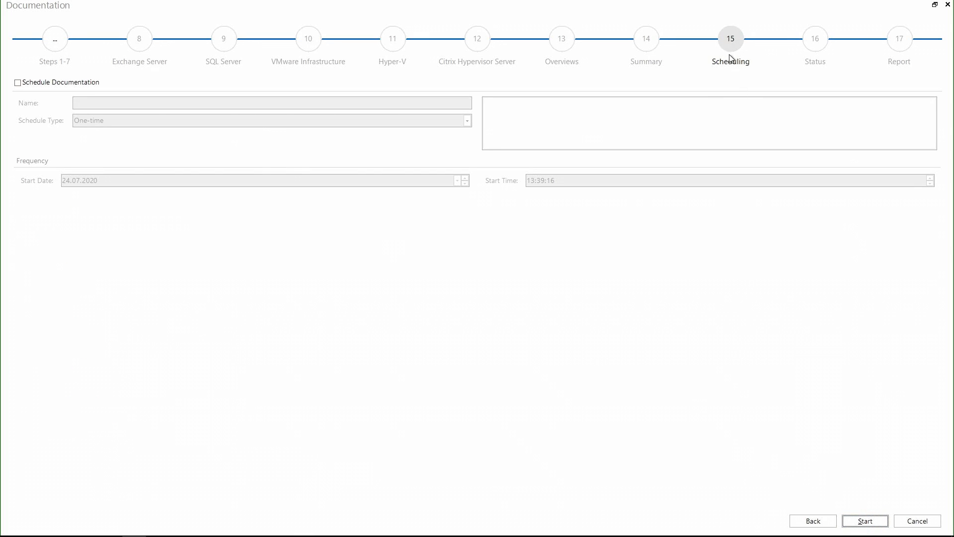
- Enable scheduling of the documentation with a recurring schedule at a weekly interval
{"action": "left_click", "coordinate": [19, 84]}
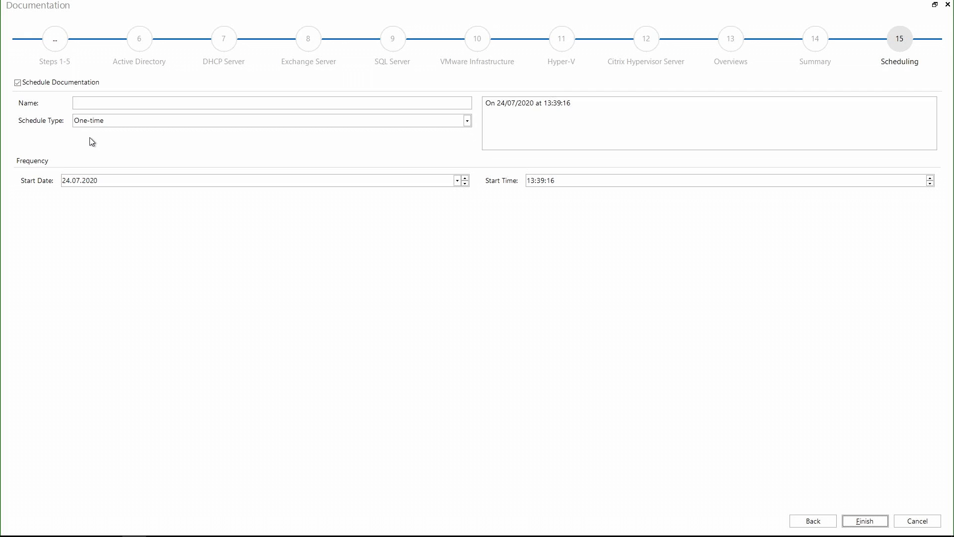
{"action": "left_click", "coordinate": [100, 123]}
{"action": "left_click", "coordinate": [102, 144]}
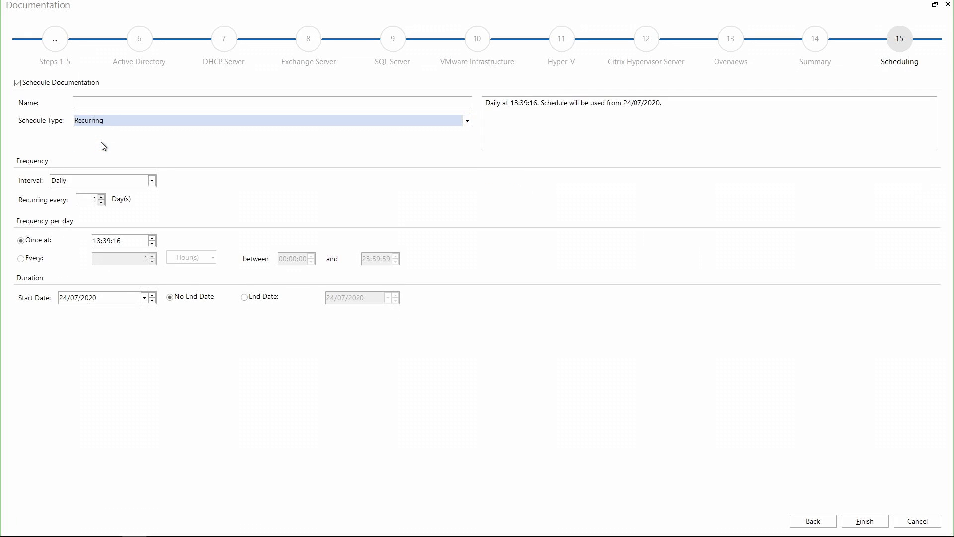
{"action": "left_click", "coordinate": [152, 181]}
{"action": "left_click", "coordinate": [146, 203]}
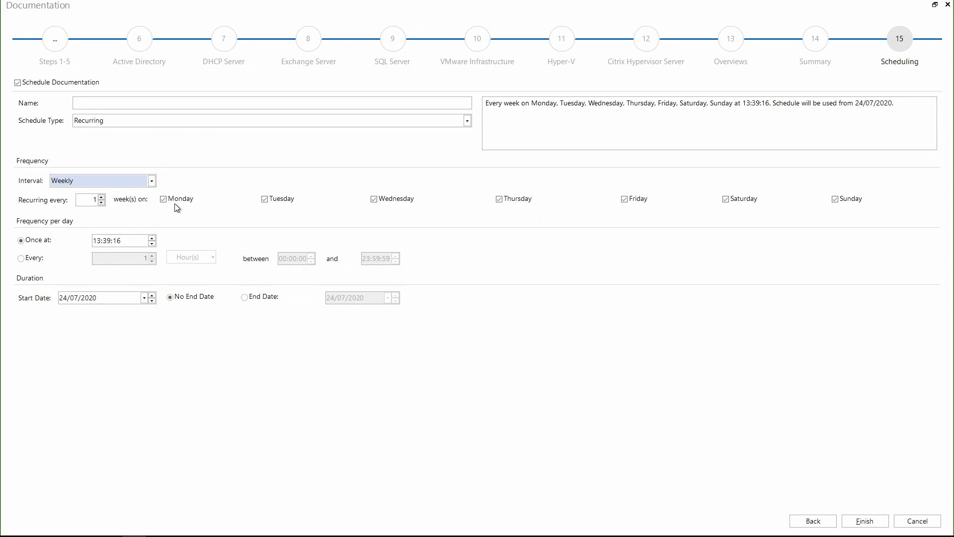
- Restrict the weekly schedule to Sunday only, once at 11:00:00
{"action": "left_click", "coordinate": [167, 199]}
{"action": "left_click", "coordinate": [273, 198]}
{"action": "left_click", "coordinate": [375, 199]}
{"action": "left_click", "coordinate": [501, 199]}
{"action": "left_click", "coordinate": [626, 199]}
{"action": "left_click", "coordinate": [734, 202]}
{"action": "left_click", "coordinate": [96, 241]}
{"action": "type", "text": "110000"}
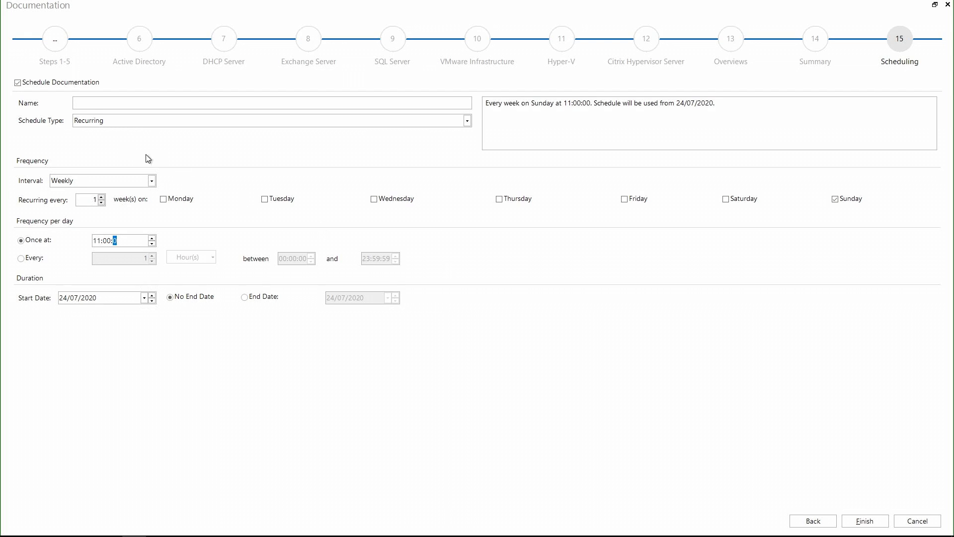
- Turn off scheduling and start creating the documentation immediately
{"action": "left_click", "coordinate": [31, 84]}
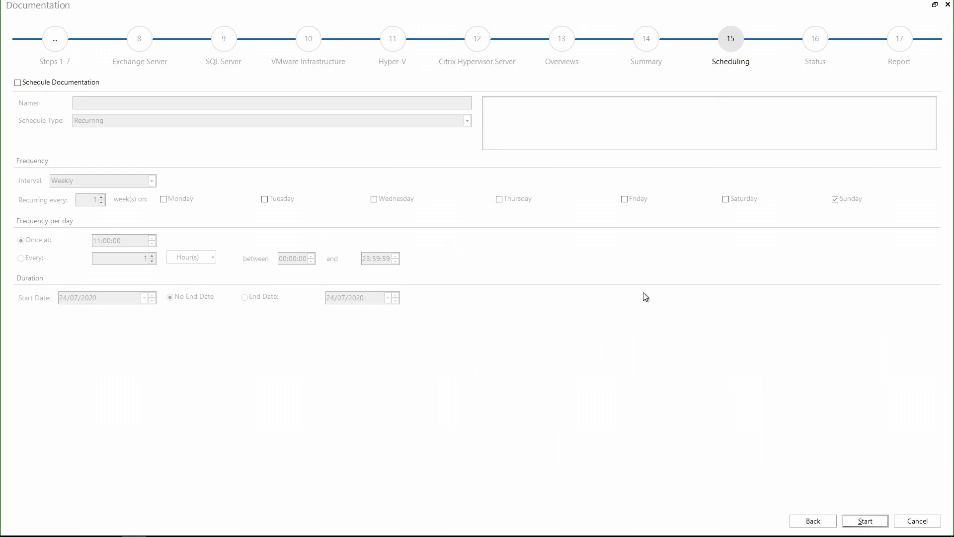
{"action": "left_click", "coordinate": [866, 522]}
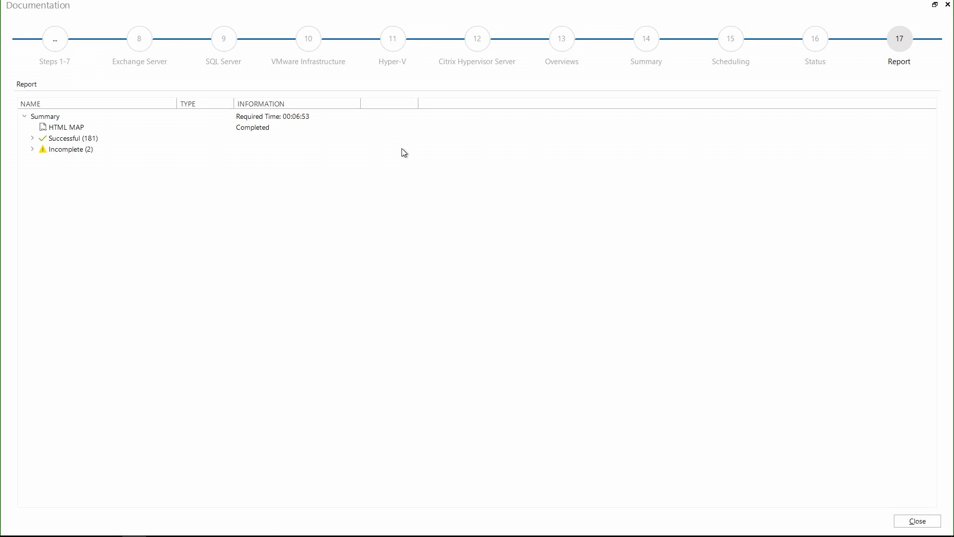
- Examine the successful and incomplete entries in the documentation report
{"action": "left_click", "coordinate": [33, 139]}
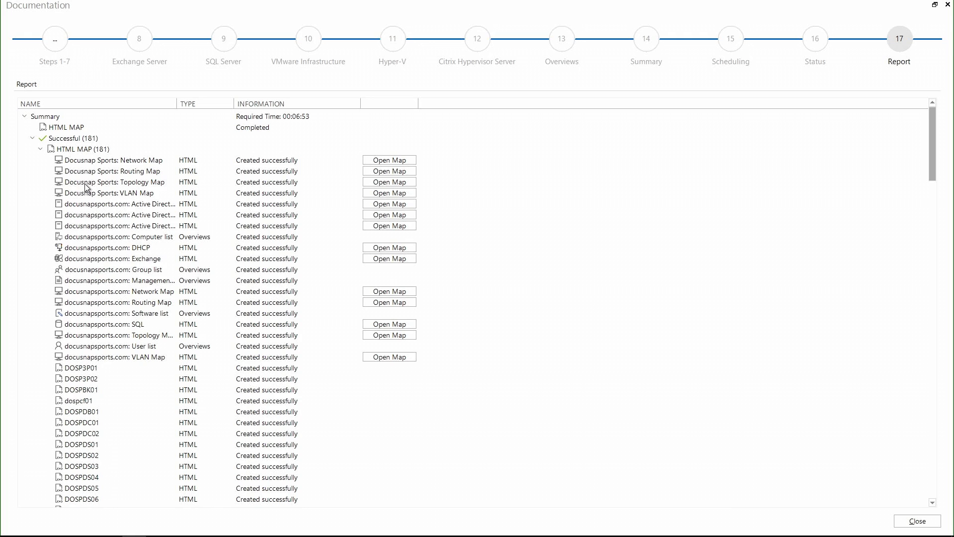
{"action": "left_click", "coordinate": [33, 139]}
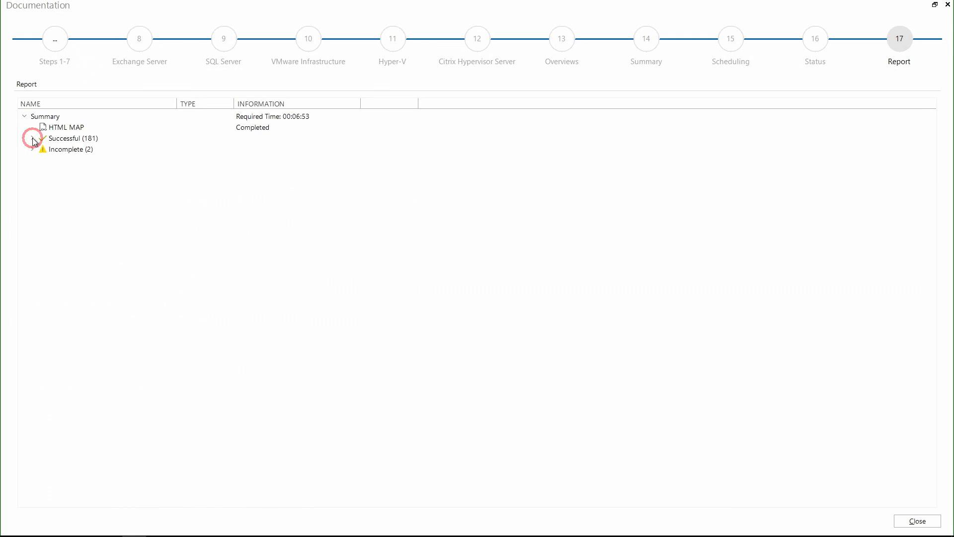
{"action": "left_click", "coordinate": [32, 149]}
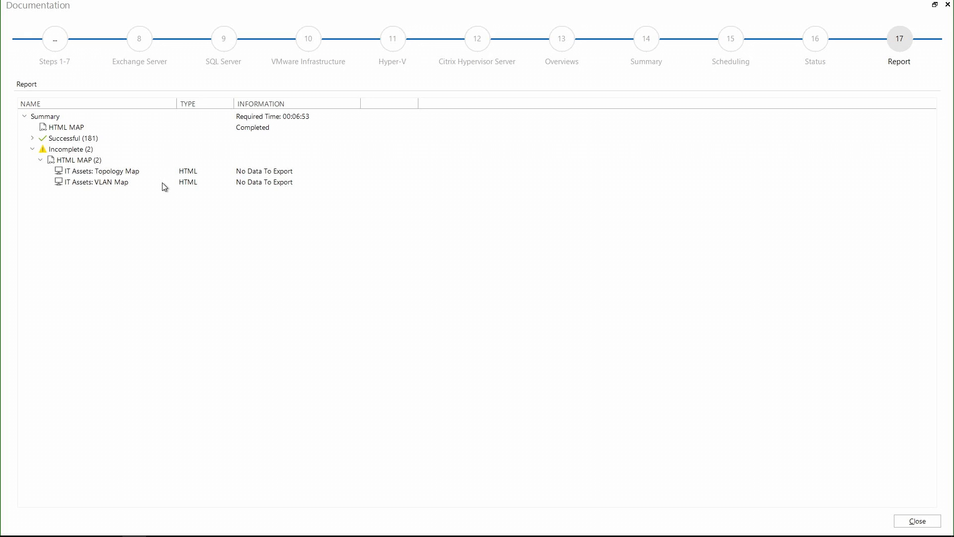
- Close the finished documentation report and start the Create Overview wizard
{"action": "left_click", "coordinate": [32, 150]}
{"action": "left_click", "coordinate": [924, 521]}
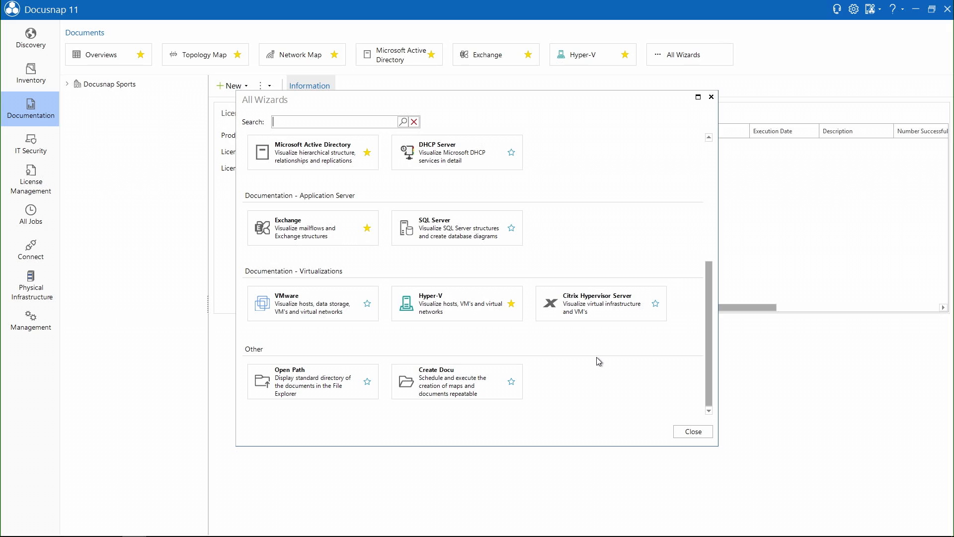
{"action": "scroll", "coordinate": [597, 357], "scroll_direction": "up", "scroll_amount": 5}
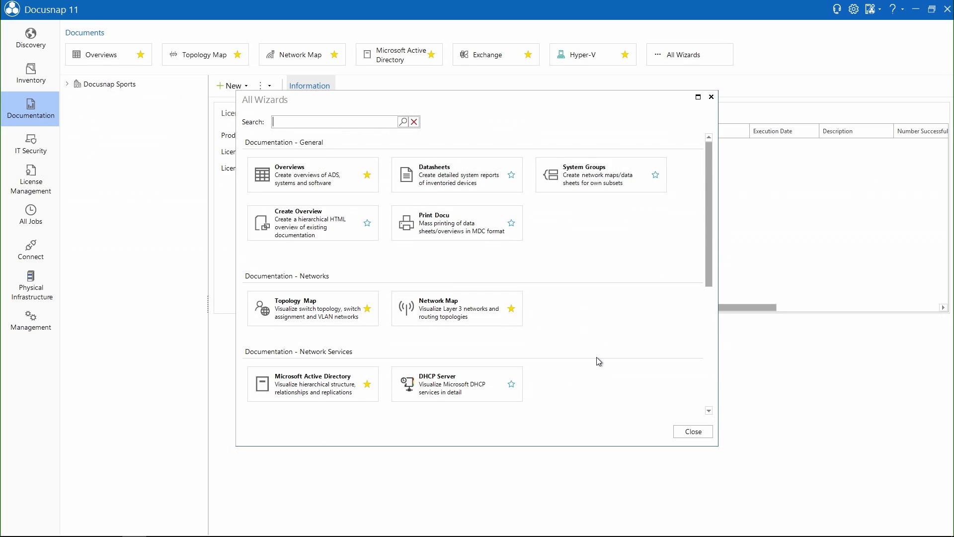
{"action": "left_click", "coordinate": [317, 225]}
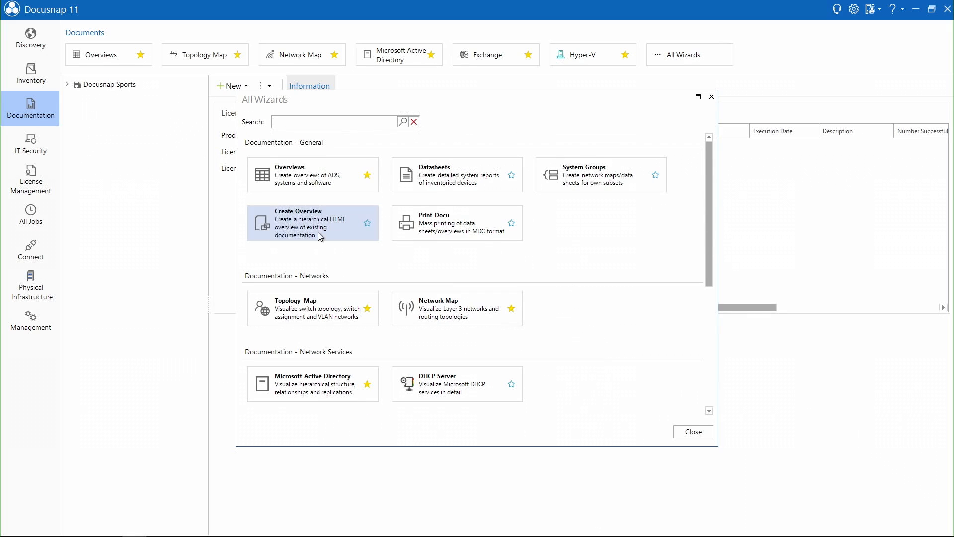
{"action": "double_click", "coordinate": [317, 225]}
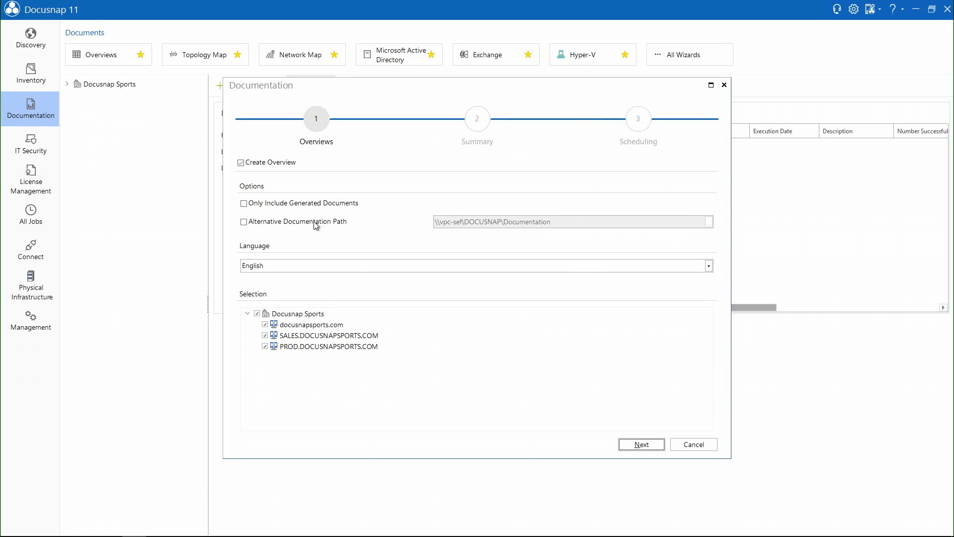
- Restrict the overview to generated documents only, enable the alternative documentation path, and proceed through the summary to scheduling
{"action": "left_click", "coordinate": [244, 204]}
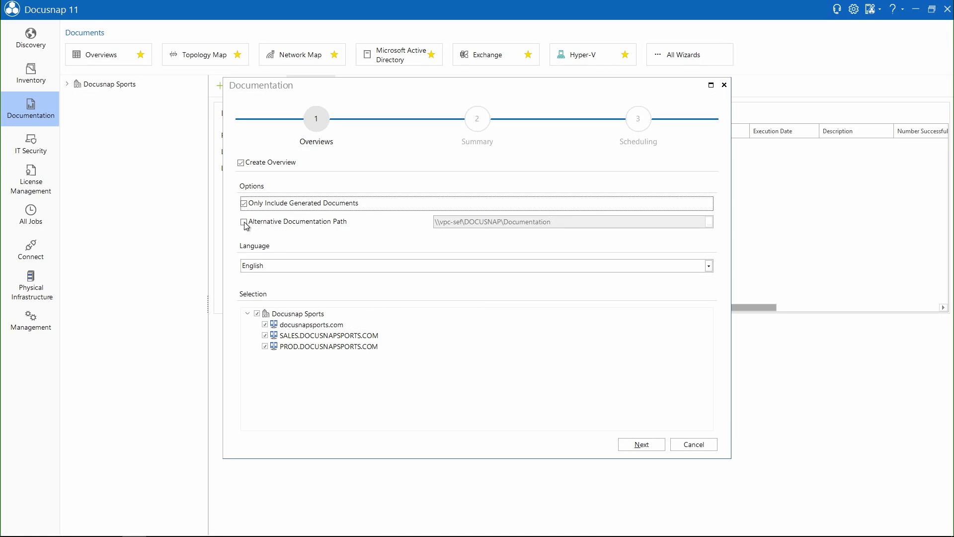
{"action": "left_click", "coordinate": [244, 222]}
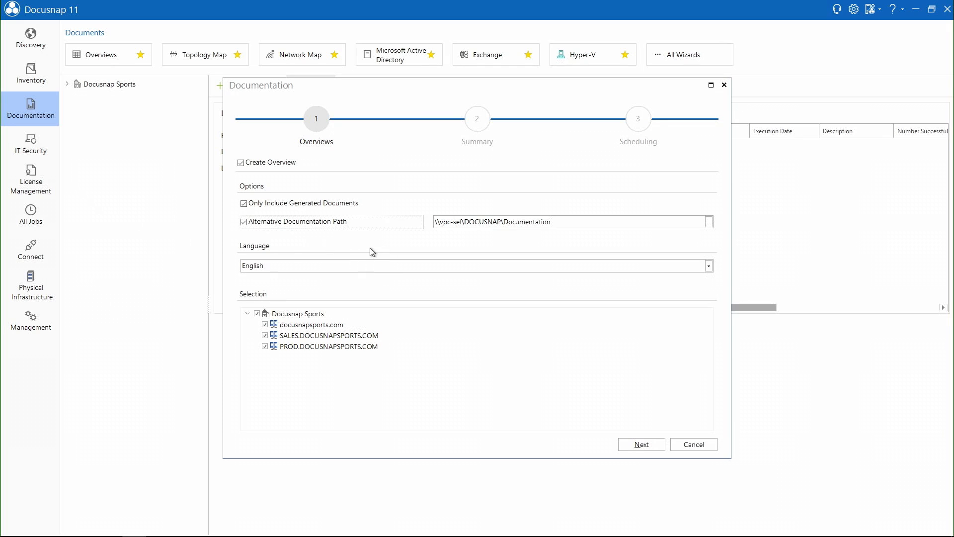
{"action": "left_click", "coordinate": [654, 443]}
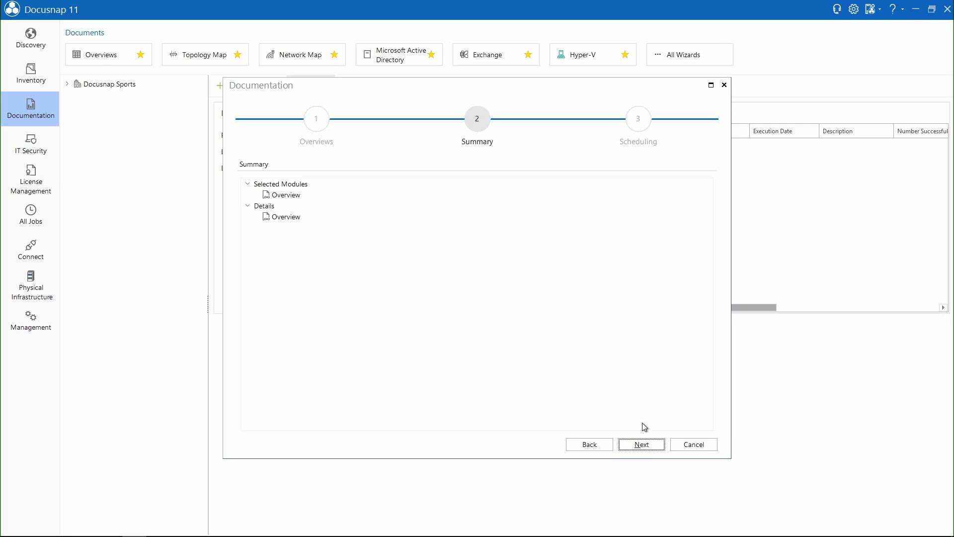
{"action": "left_click", "coordinate": [647, 446]}
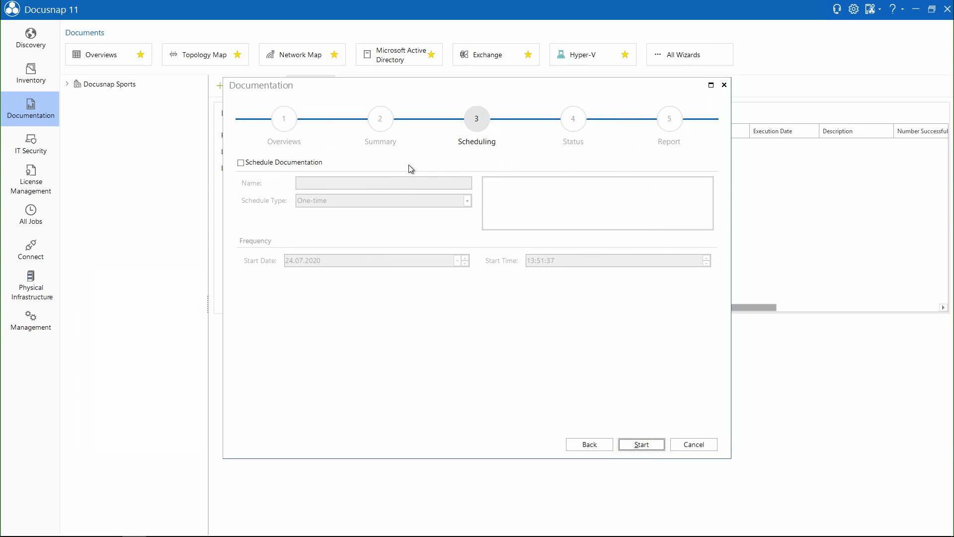
- Create the overview immediately without a schedule, then check the successful entries in its report and close it
{"action": "left_click", "coordinate": [295, 163]}
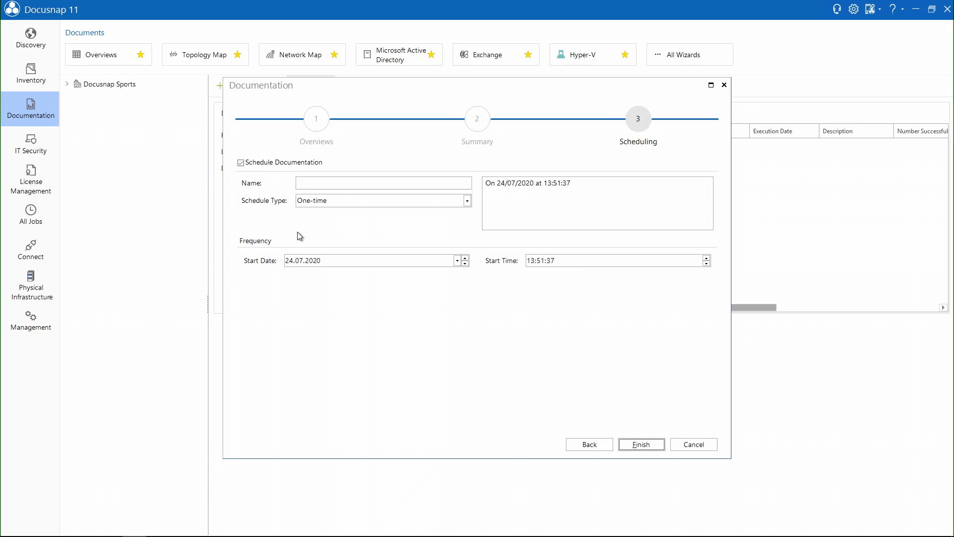
{"action": "left_click", "coordinate": [254, 164]}
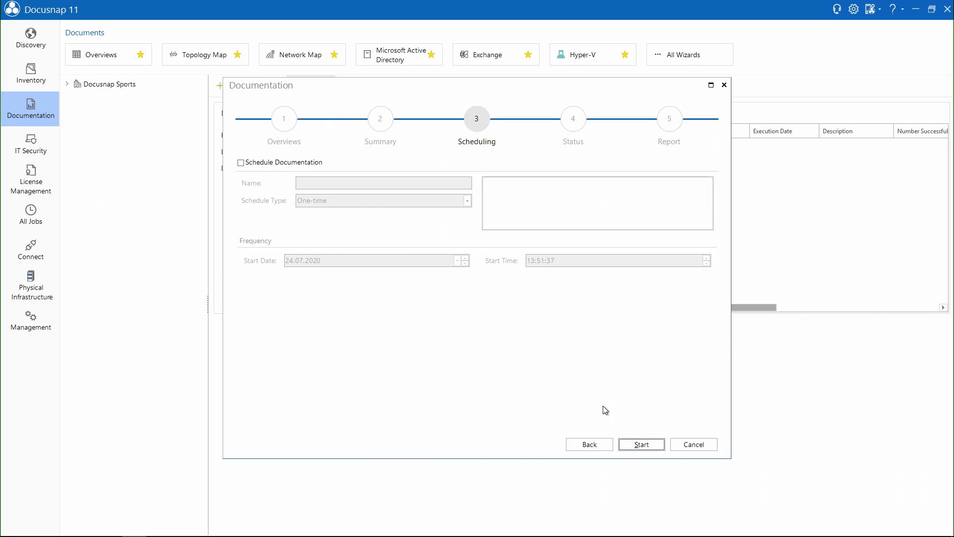
{"action": "left_click", "coordinate": [642, 445]}
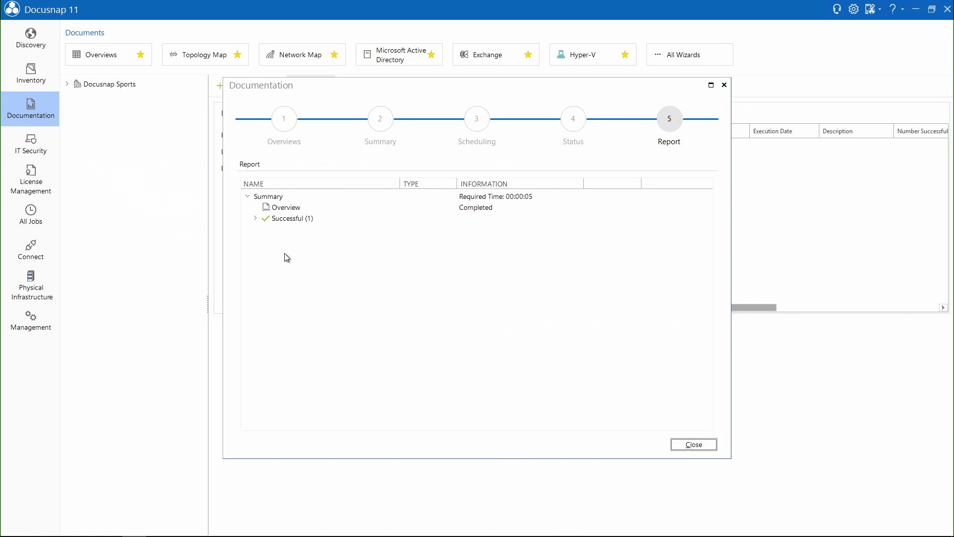
{"action": "left_click", "coordinate": [256, 220]}
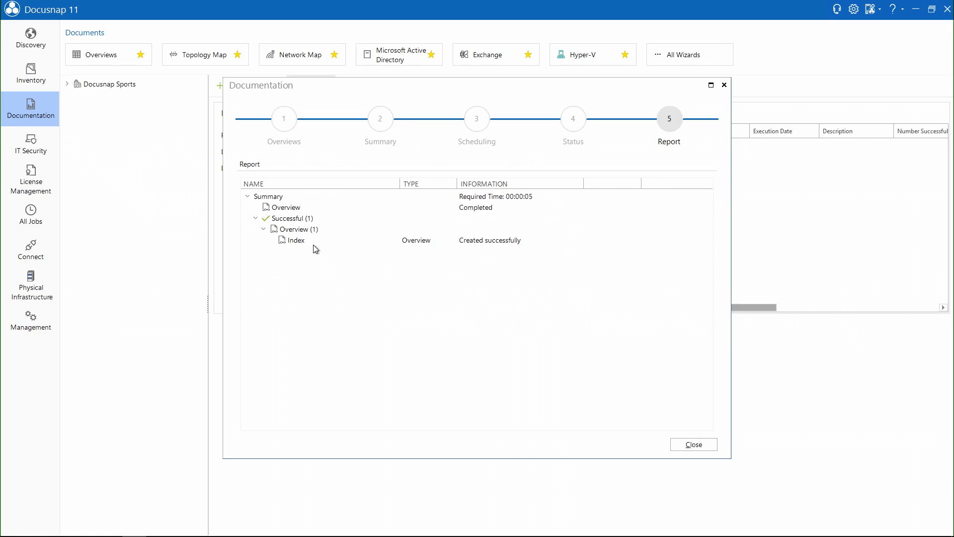
{"action": "left_click", "coordinate": [705, 445]}
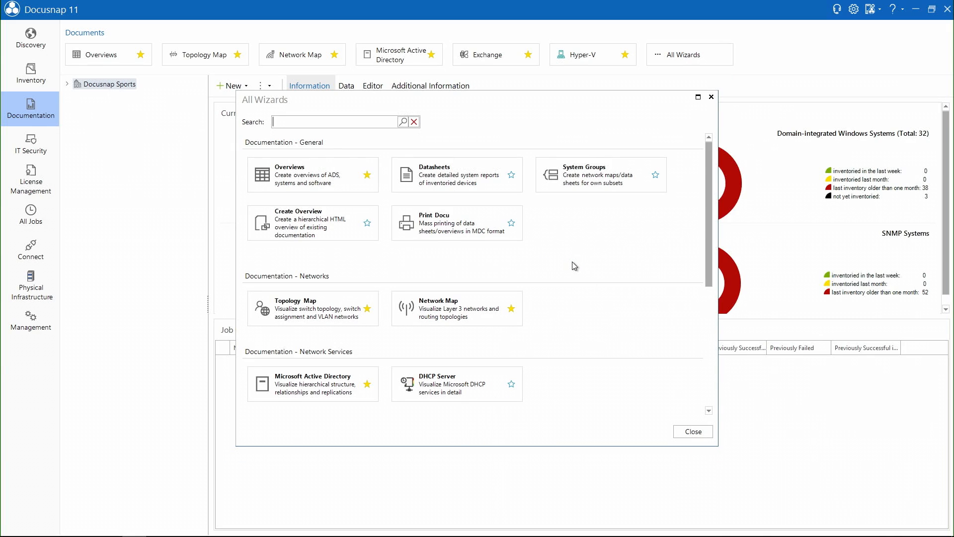
- Open the standard documentation directory in File Explorer, launch the index file in the browser, and expand Docusnap Sports
{"action": "scroll", "coordinate": [574, 266], "scroll_direction": "down", "scroll_amount": 5}
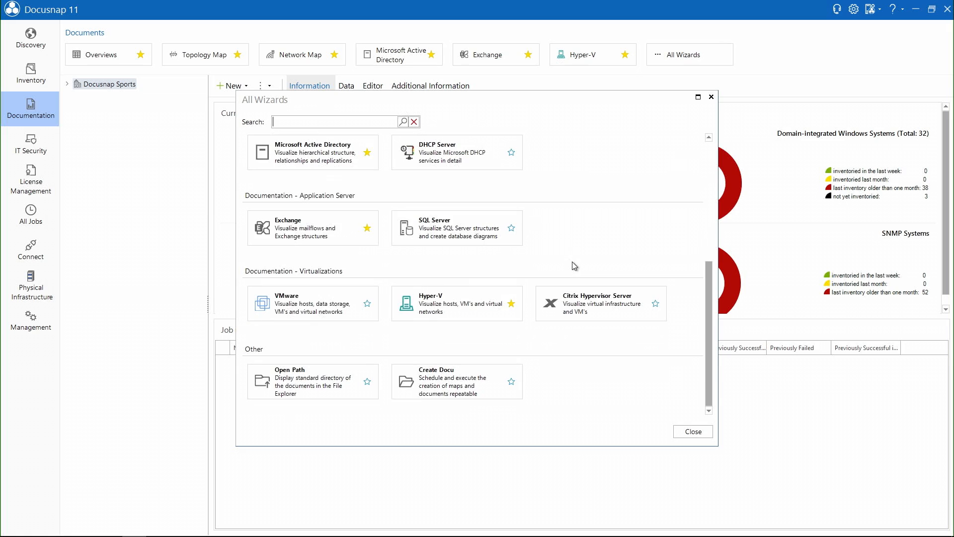
{"action": "left_click", "coordinate": [308, 385]}
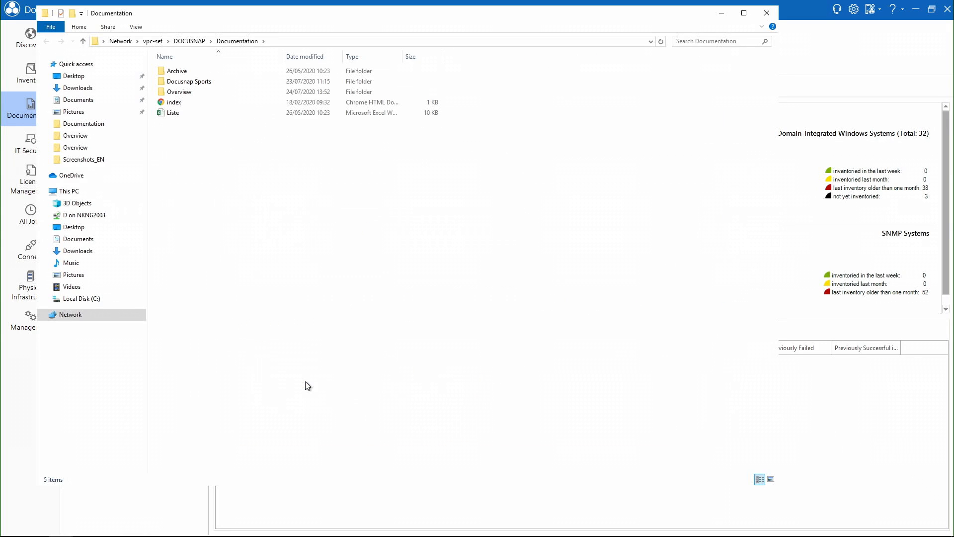
{"action": "double_click", "coordinate": [174, 102]}
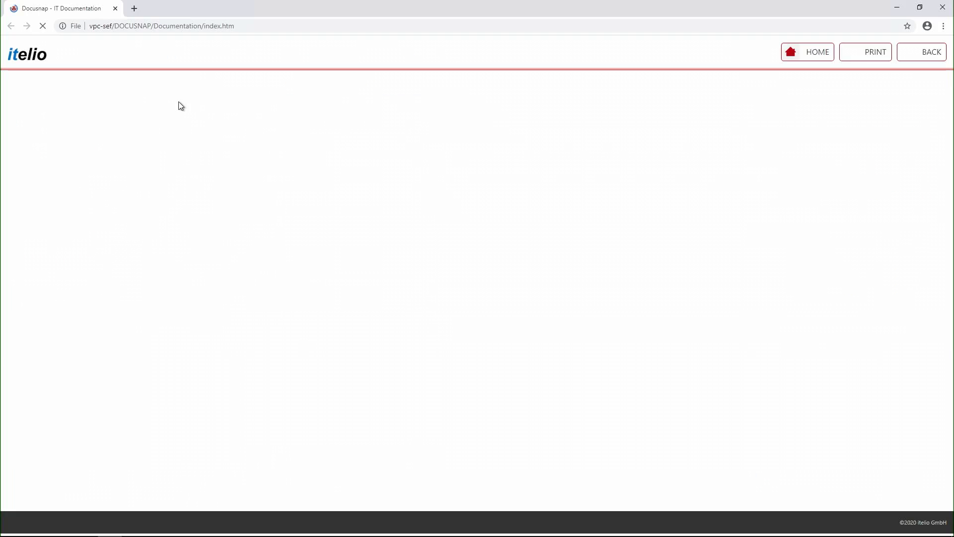
{"action": "left_click", "coordinate": [46, 87]}
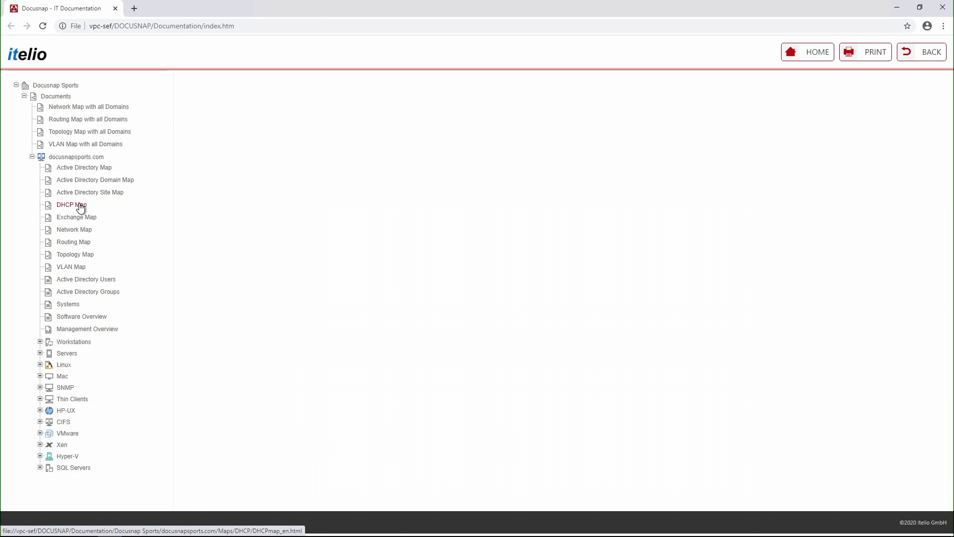
- Open the Network Map with all Domains and examine the 172.31.250.0/24 segment up close
{"action": "left_click", "coordinate": [78, 107]}
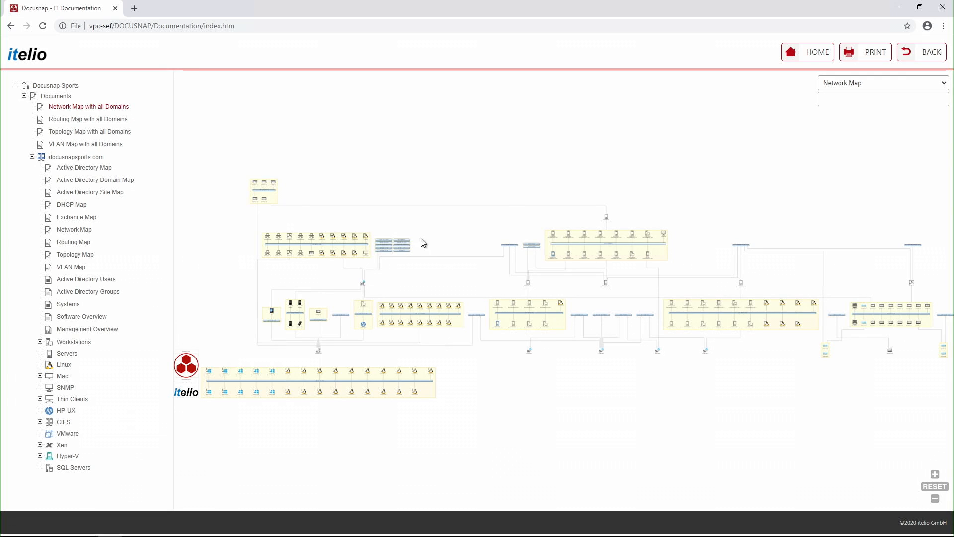
{"action": "scroll", "coordinate": [640, 238], "scroll_direction": "up", "scroll_amount": 3, "text": "ctrl"}
{"action": "scroll", "coordinate": [641, 238], "scroll_direction": "up", "scroll_amount": 2, "text": "ctrl"}
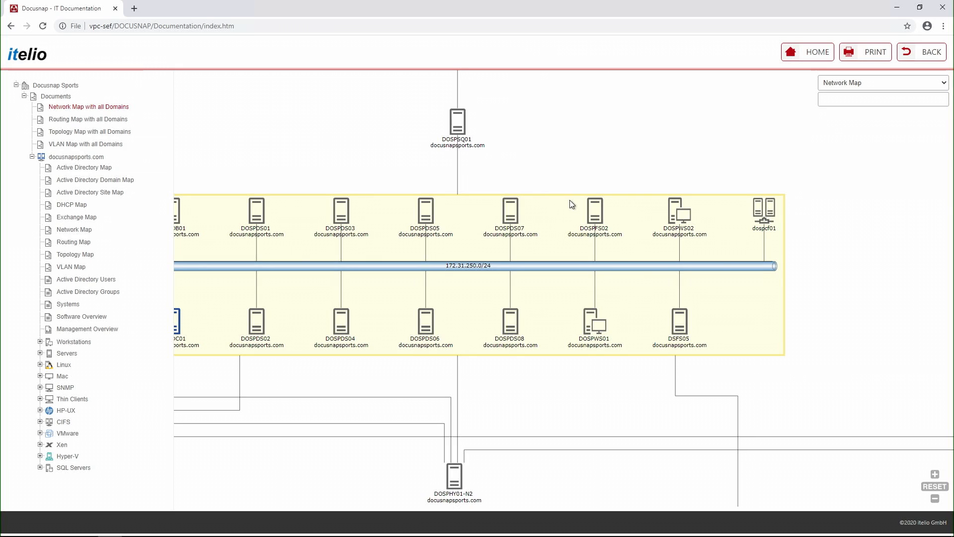
- View the details of server DOSPFS02 on the network map, then open its datasheet and read through it
{"action": "mouse_move", "coordinate": [597, 213]}
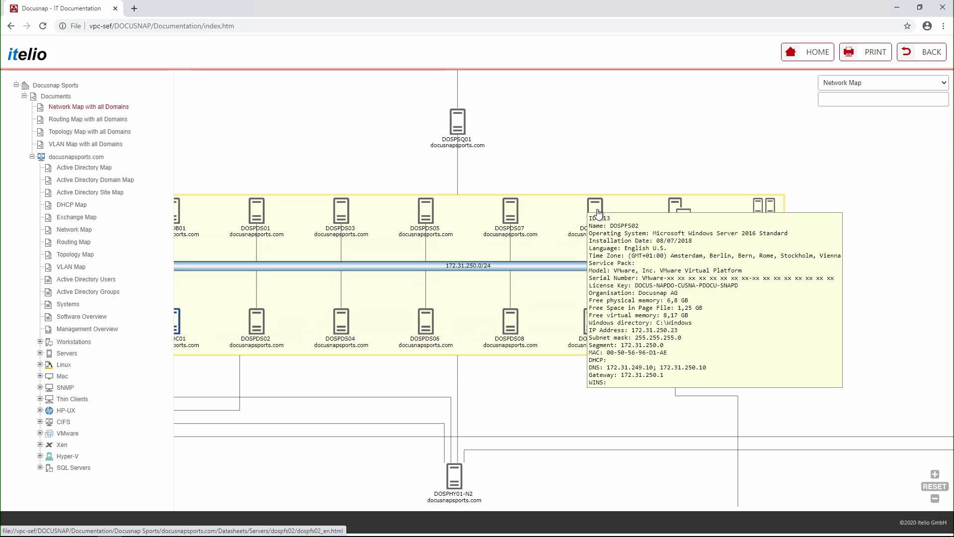
{"action": "left_click", "coordinate": [598, 213]}
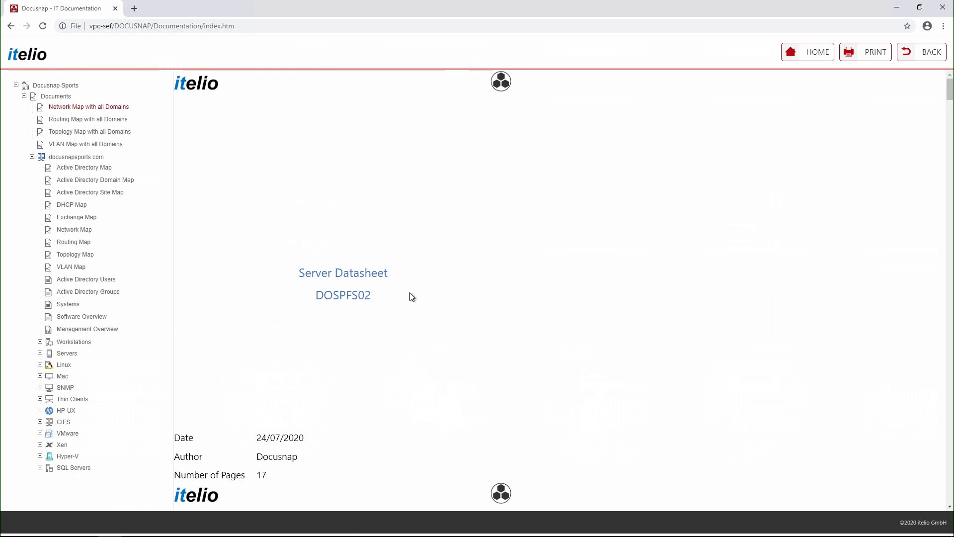
{"action": "scroll", "coordinate": [412, 294], "scroll_direction": "down", "scroll_amount": 3}
{"action": "scroll", "coordinate": [412, 294], "scroll_direction": "down", "scroll_amount": 4}
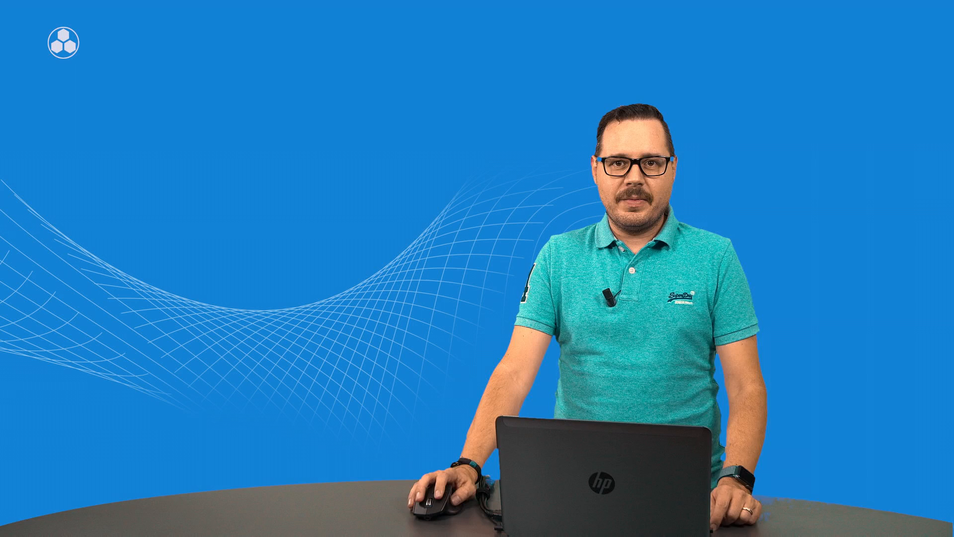